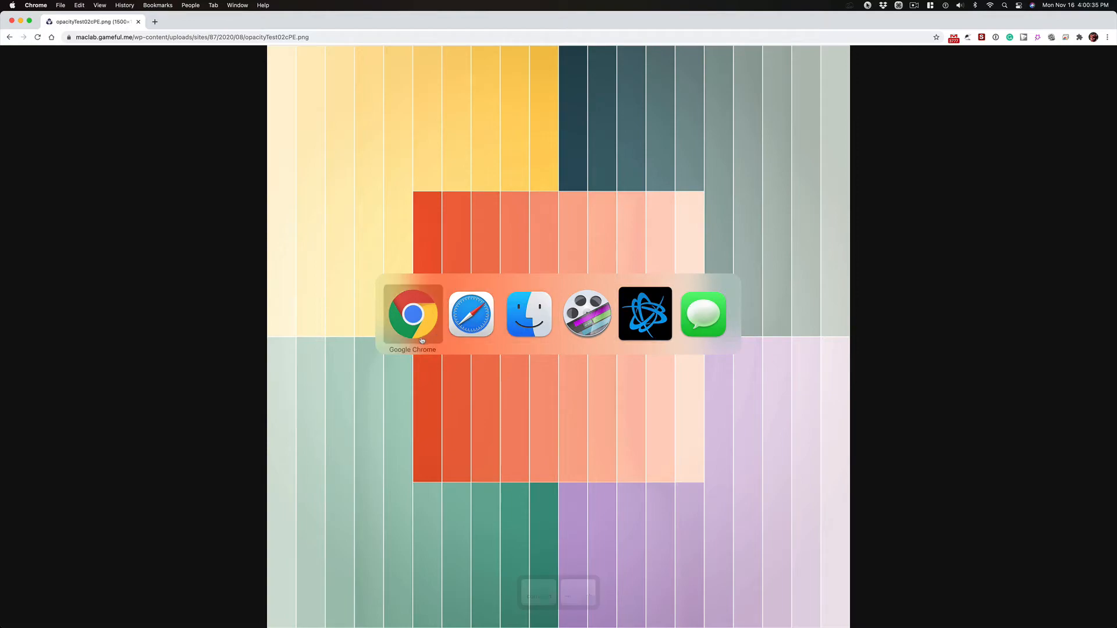
- Switch to the ColorHarmonyDemo03c design in Gravit Designer and move the Rectangle layer below the Image layer
key(super+grave)
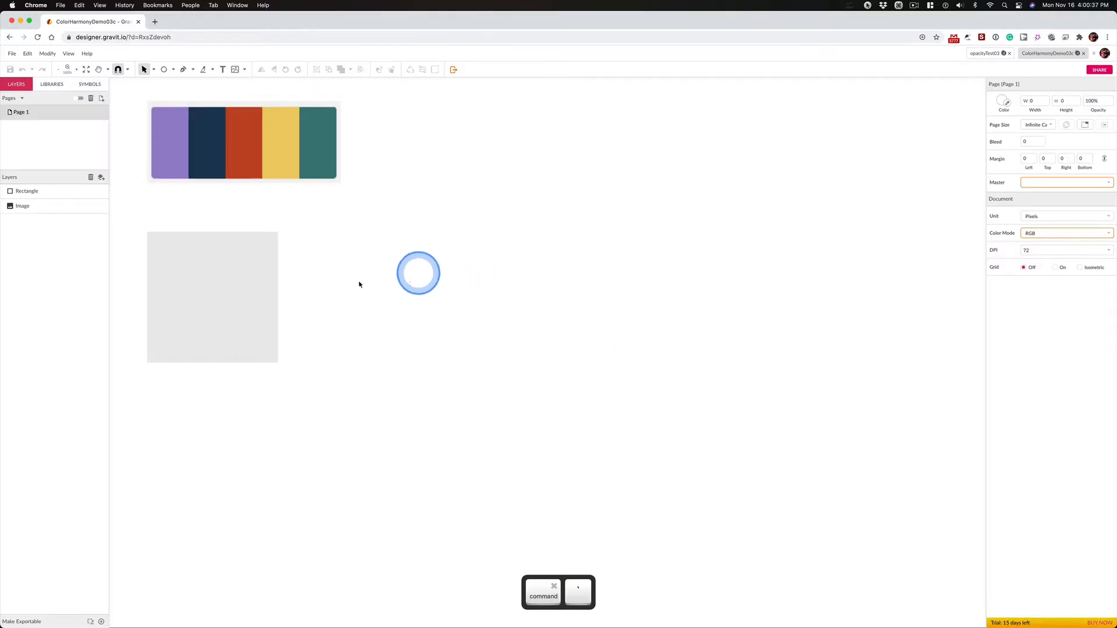
click(243, 276)
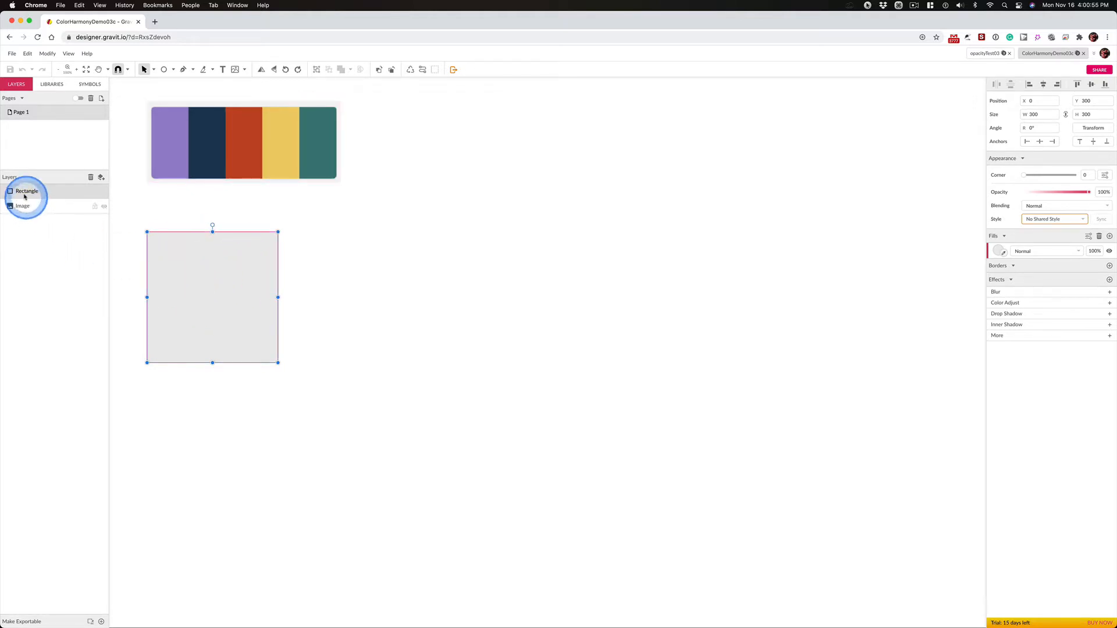
drag(21, 194, 67, 226)
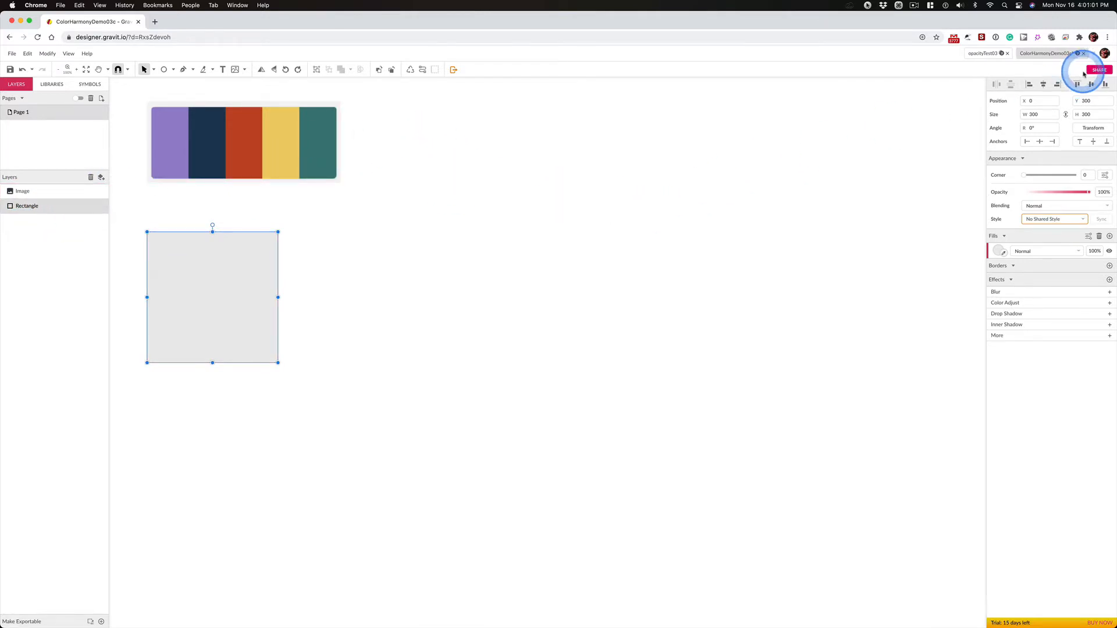
key(ctrl)
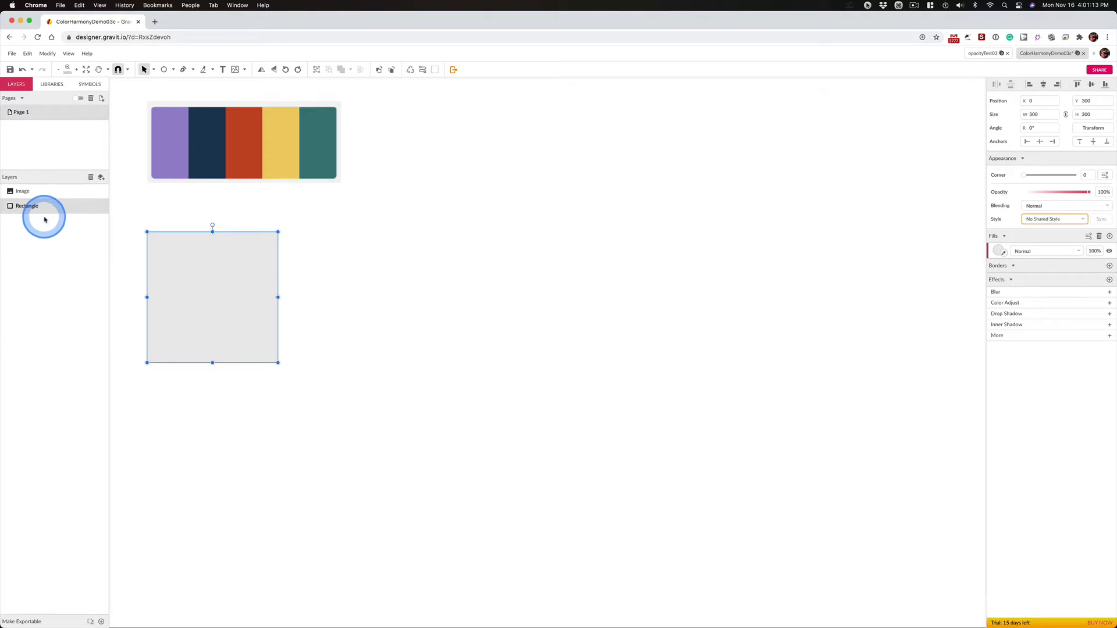
click(360, 306)
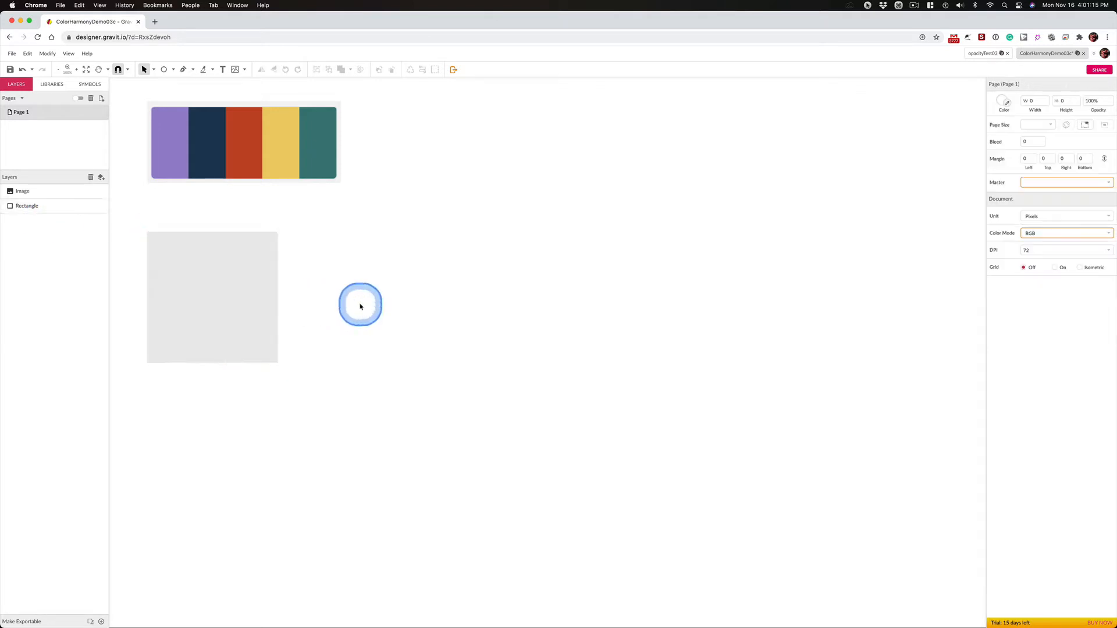
- Copy the grey square and paste eight duplicates in place directly over the original
click(227, 290)
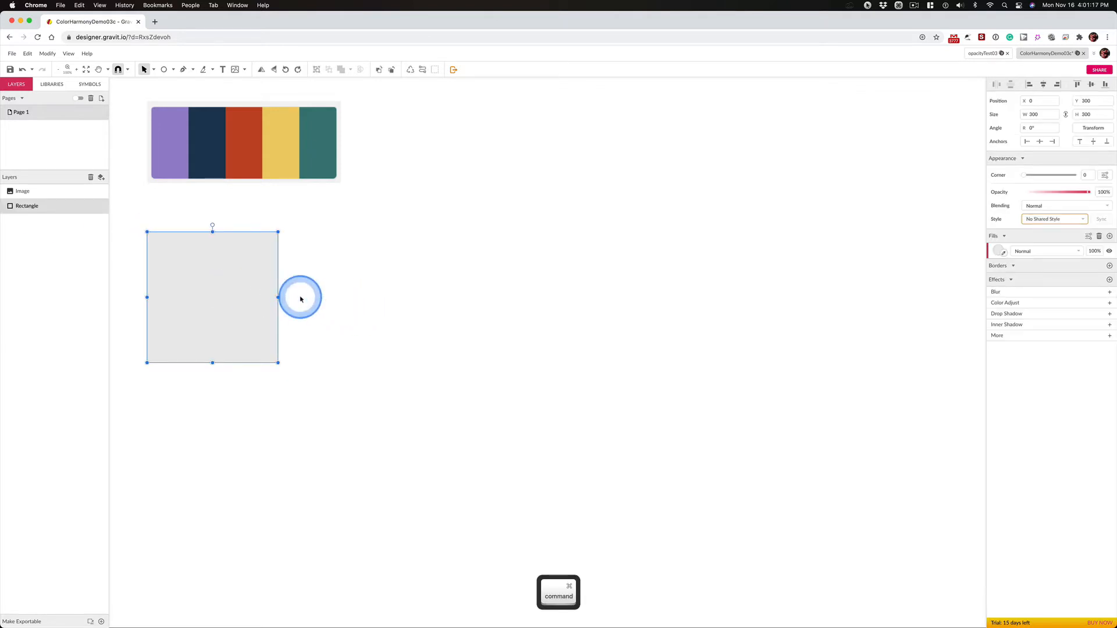
key(super+c)
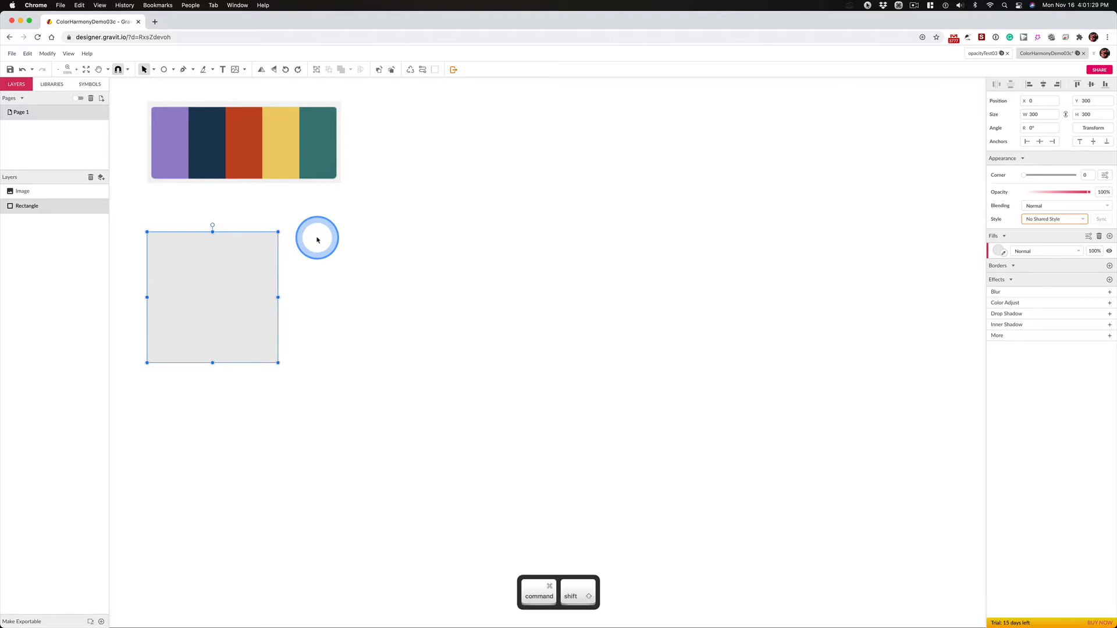
key(super+shift+v)
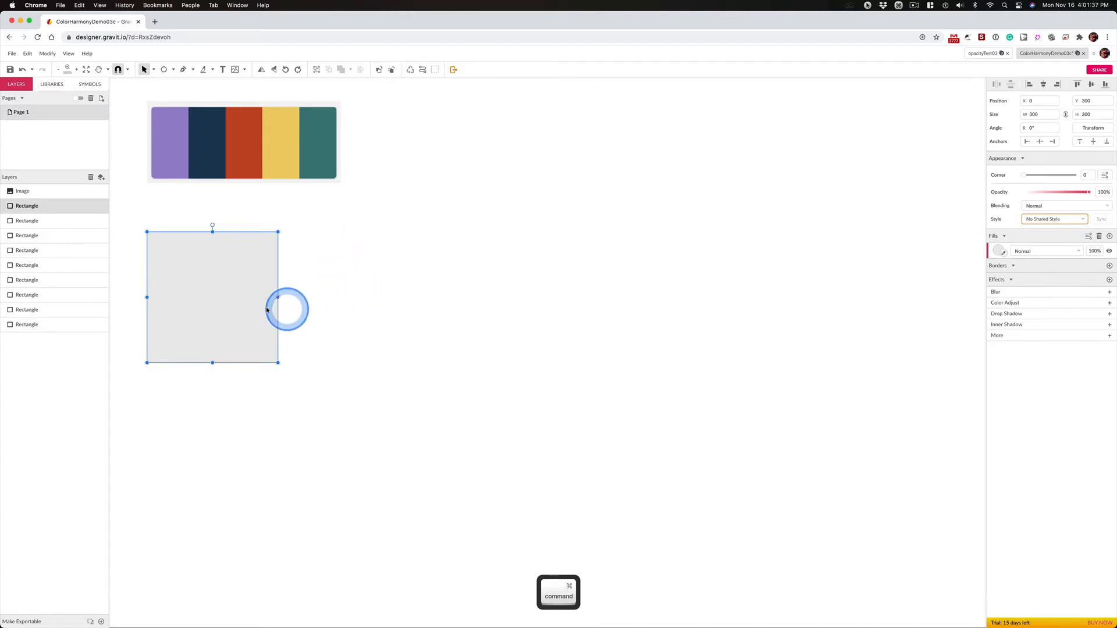
click(404, 302)
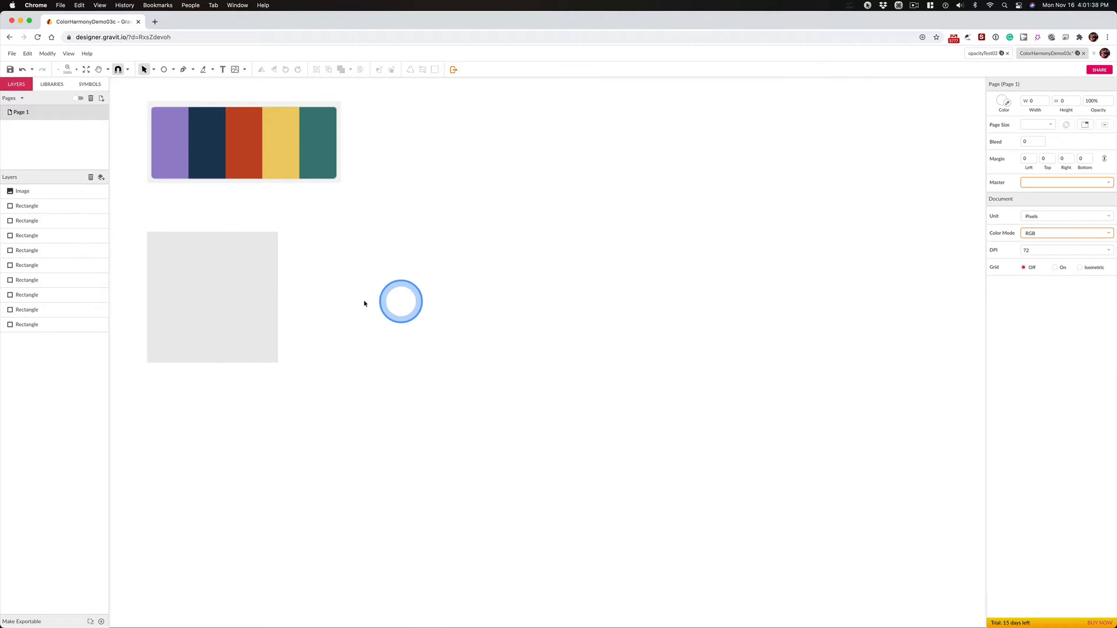
- Turn off Keep Ratio for the topmost grey rectangle and set its width to 30 pixels
click(252, 309)
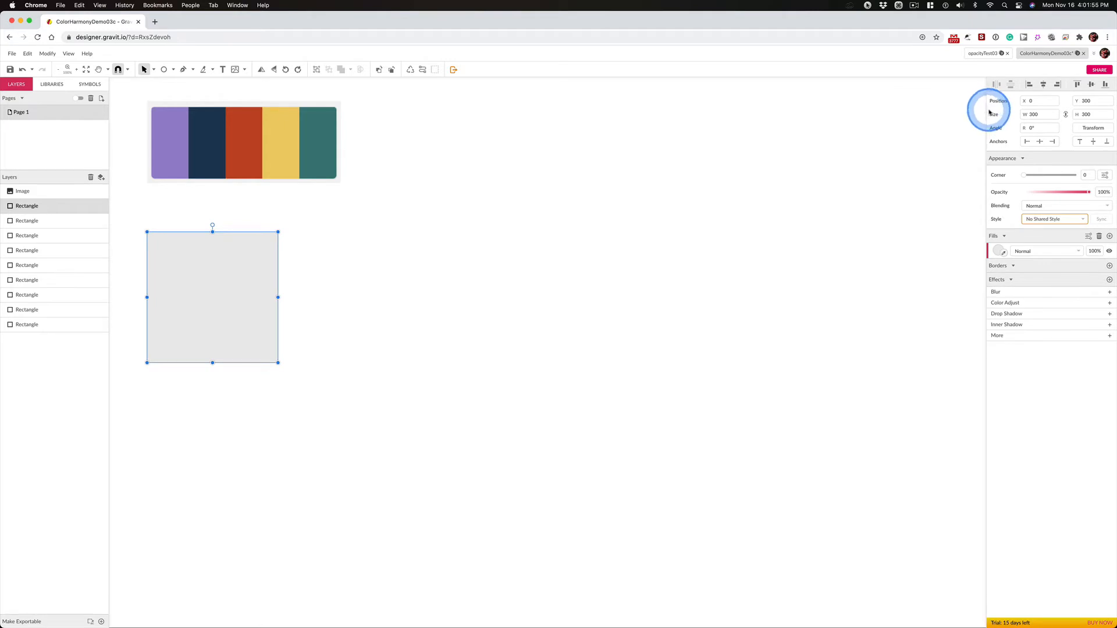
key(ctrl)
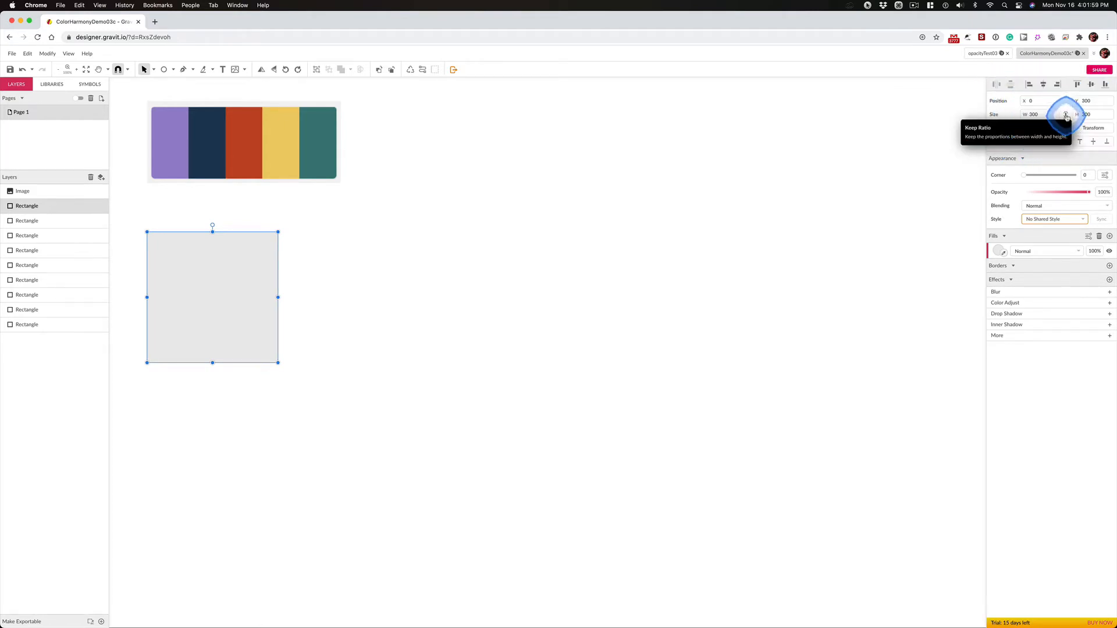
key(ctrl)
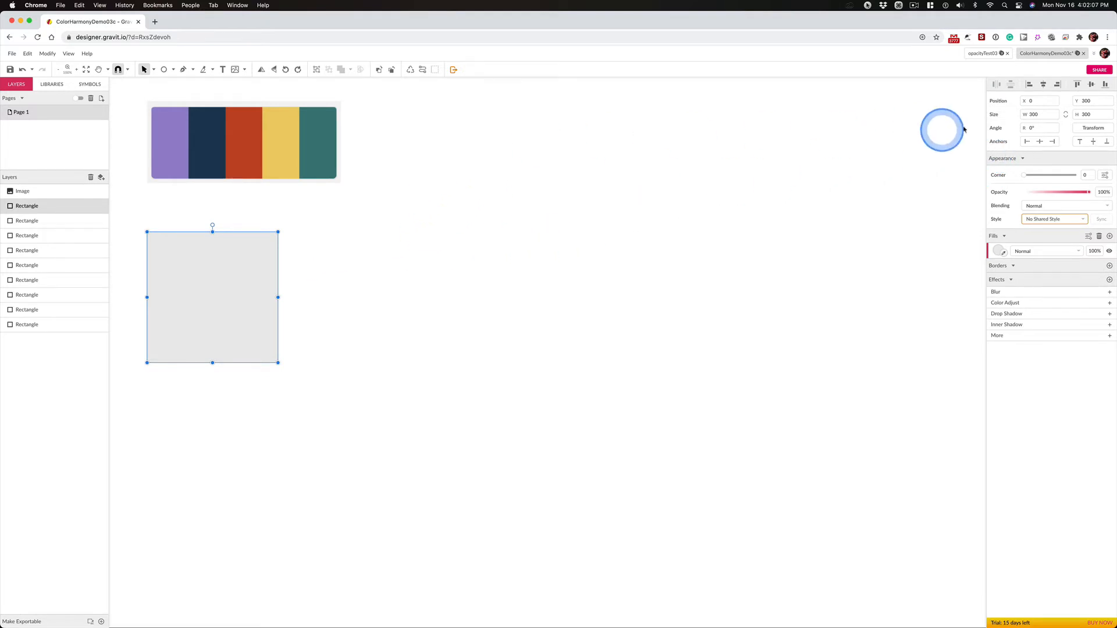
click(1033, 115)
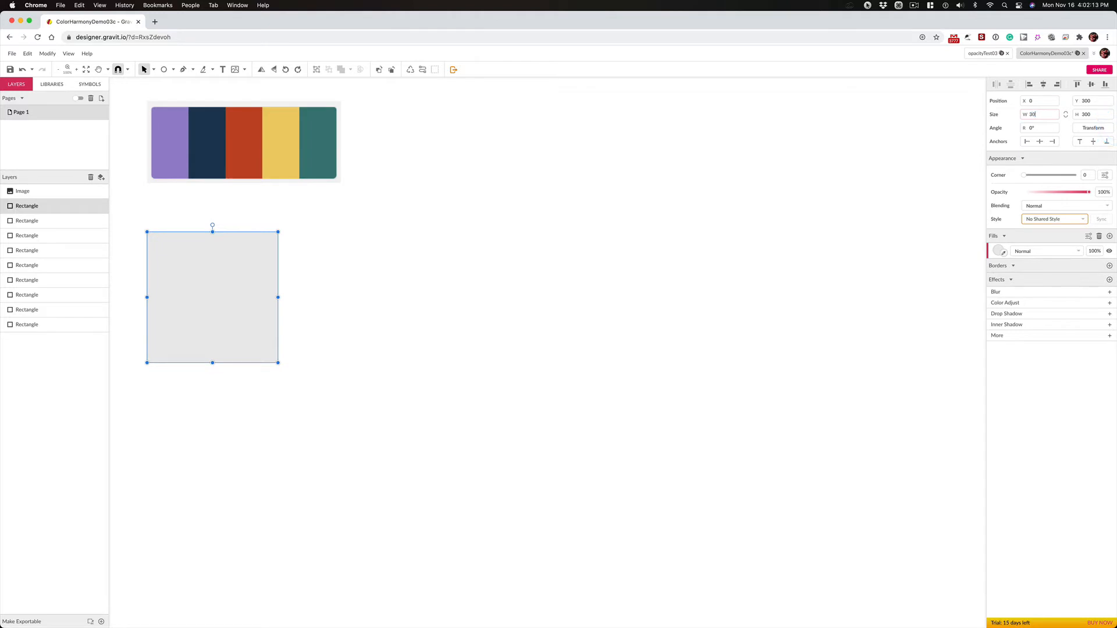
text(30)
key(Return)
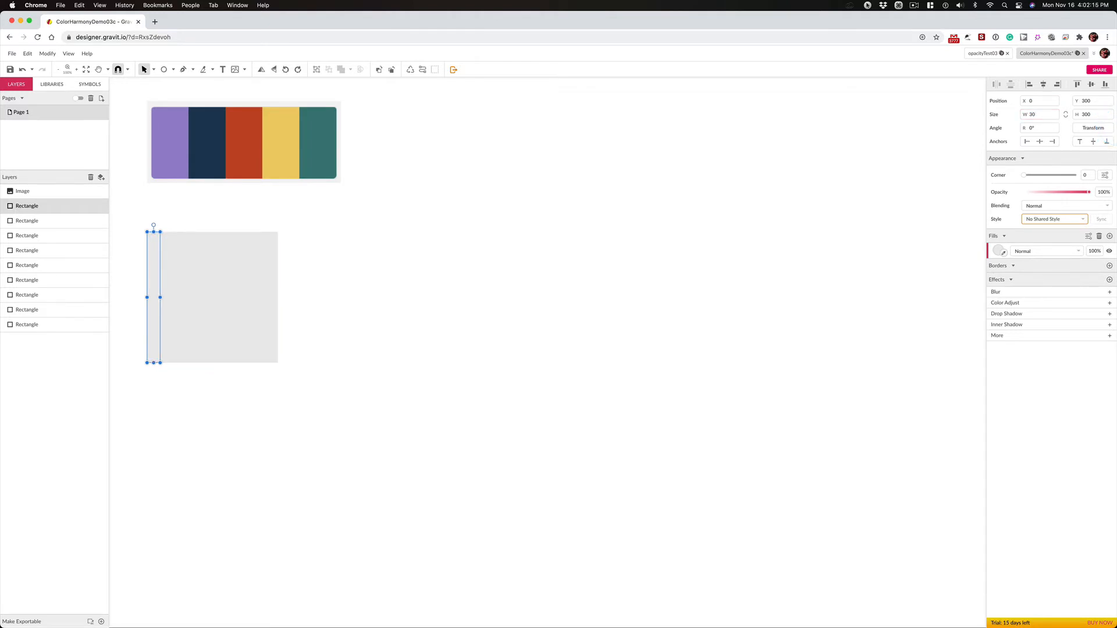
- Set the width of the second stacked grey rectangle to 60 pixels and of the third to 90 pixels
click(259, 273)
click(1033, 114)
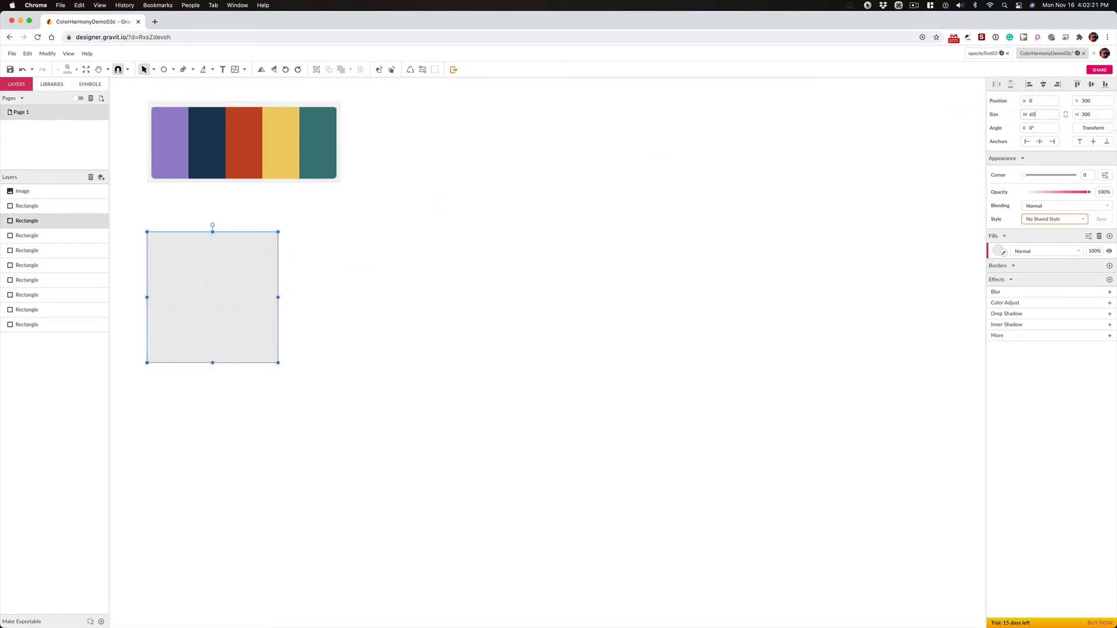
text(60)
key(Return)
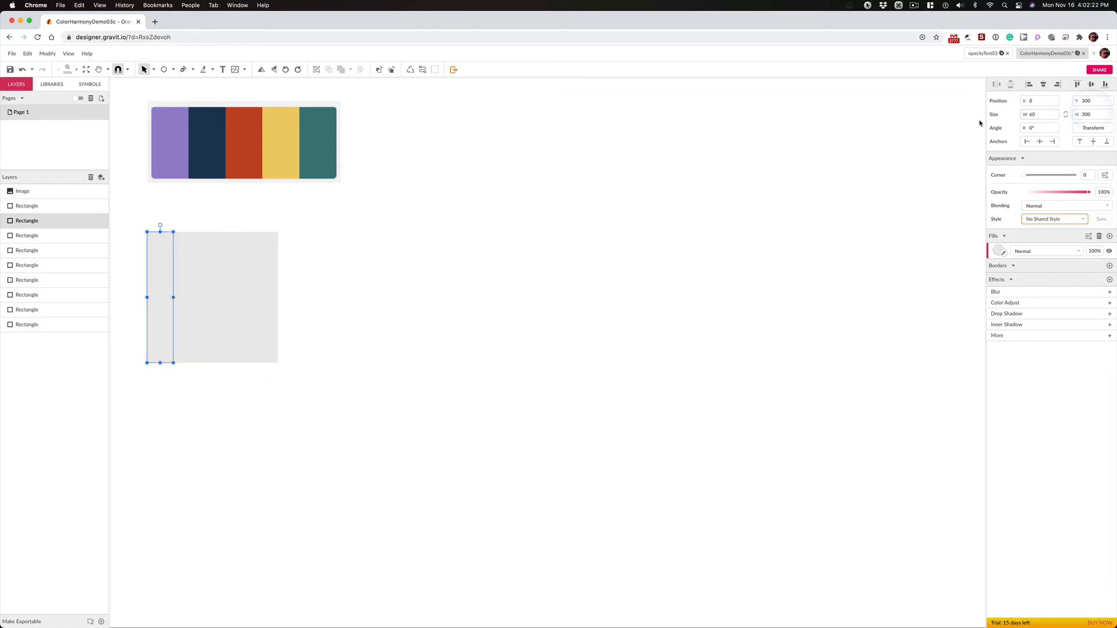
click(252, 258)
click(1034, 114)
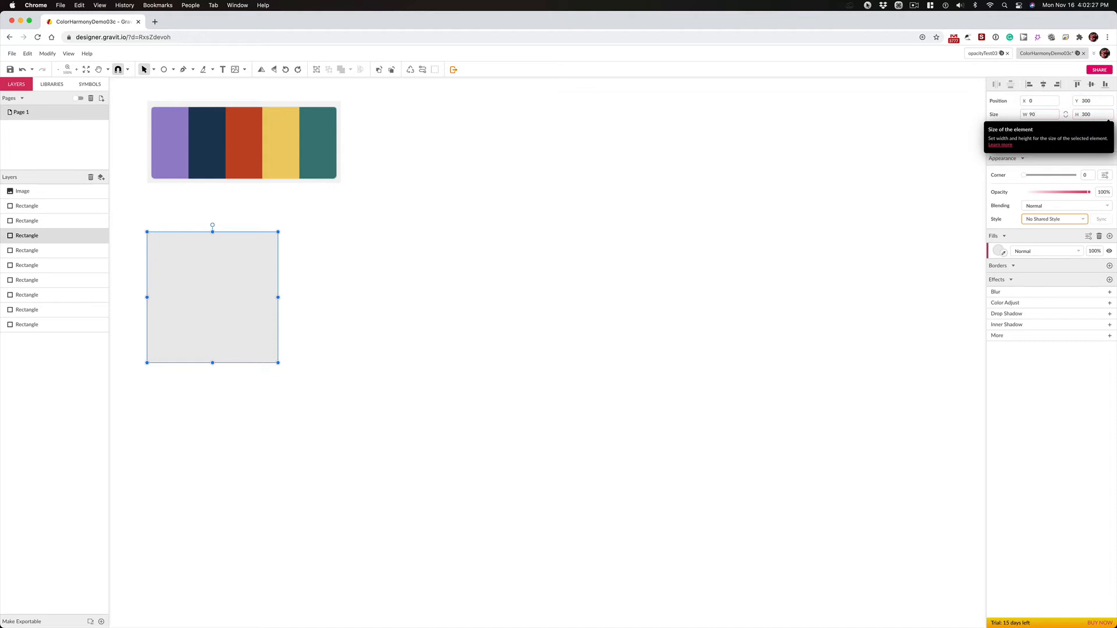
key(Return)
- Set the width of the fourth stacked grey rectangle to 120 pixels and of the fifth to 150 pixels
click(267, 257)
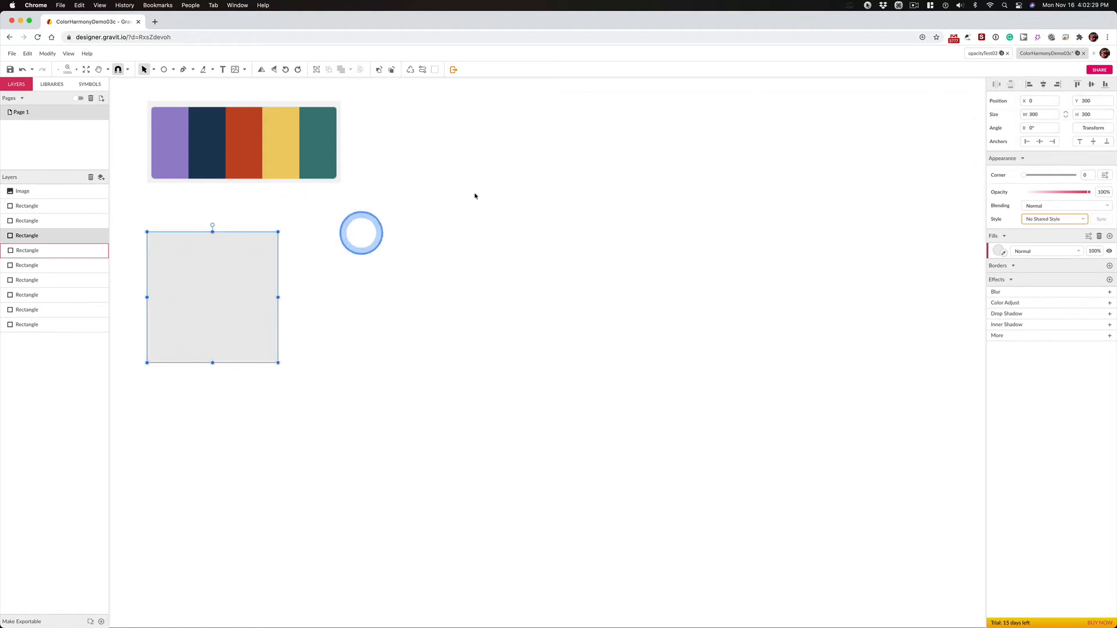
click(1038, 119)
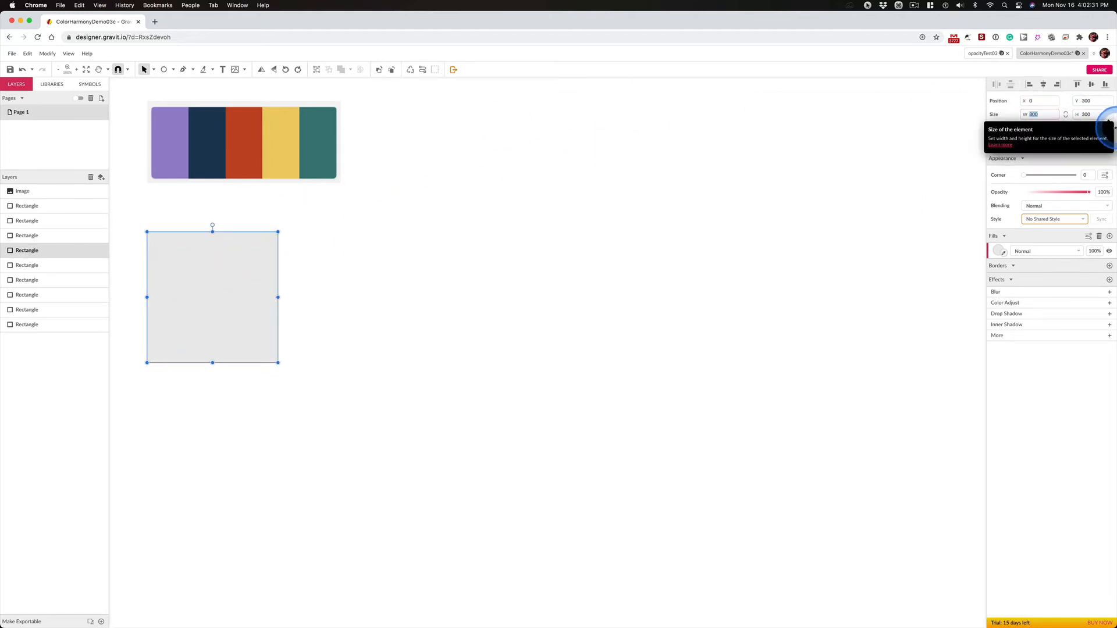
text(120)
key(Return)
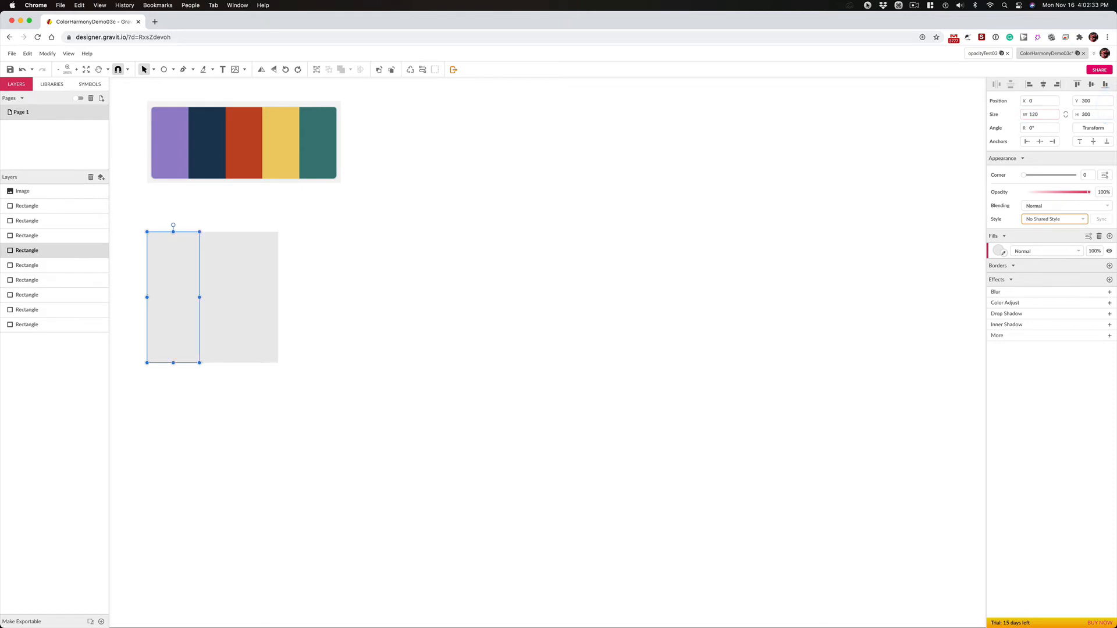
click(254, 269)
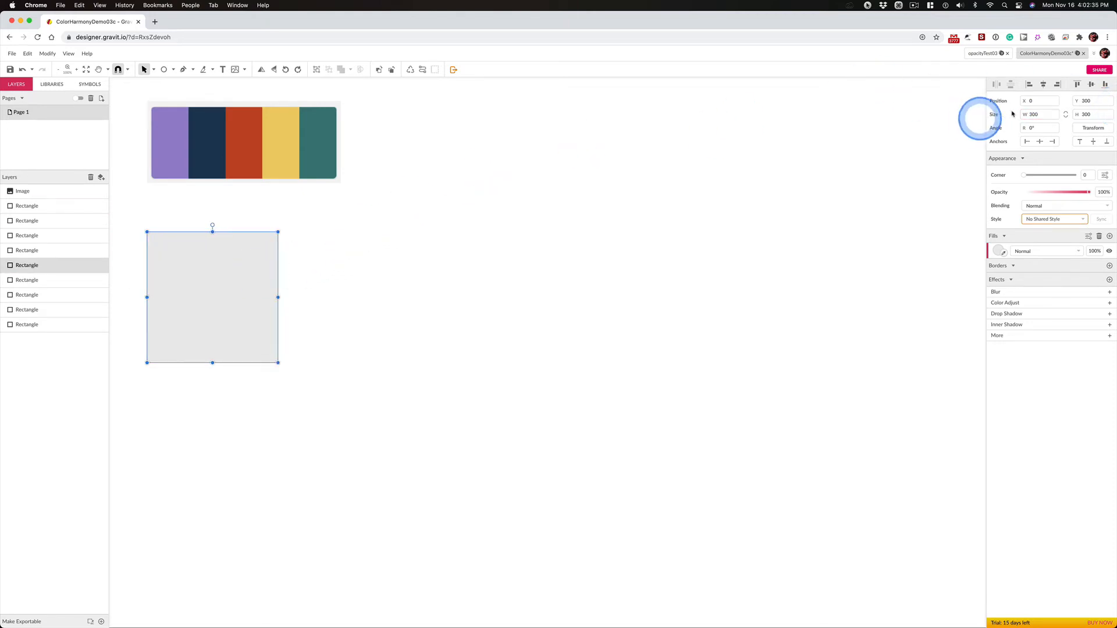
click(1034, 115)
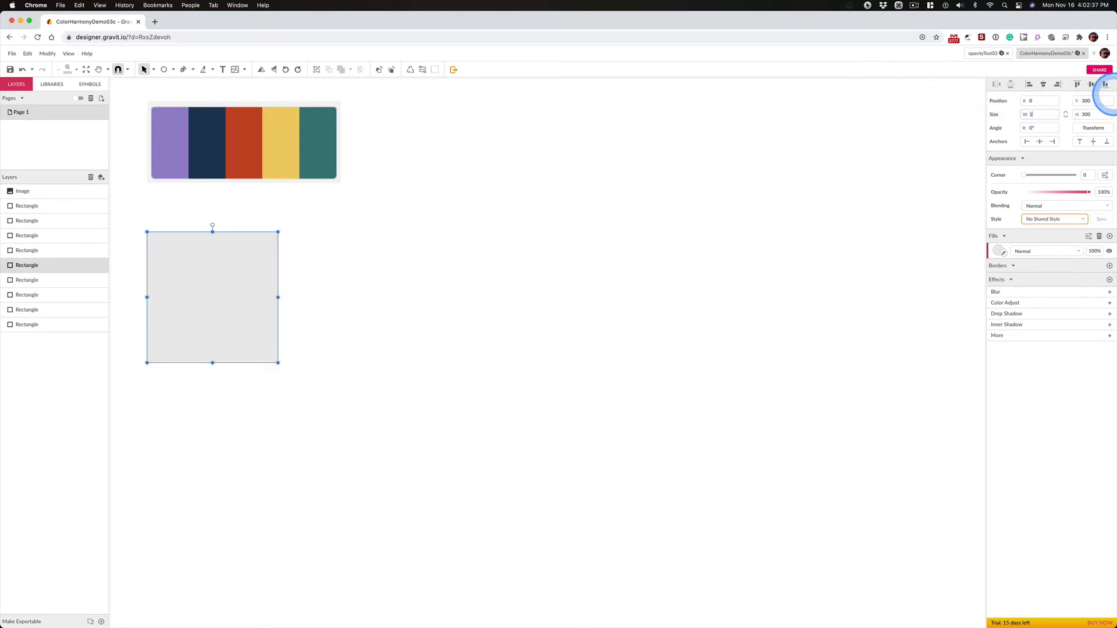
key(Return)
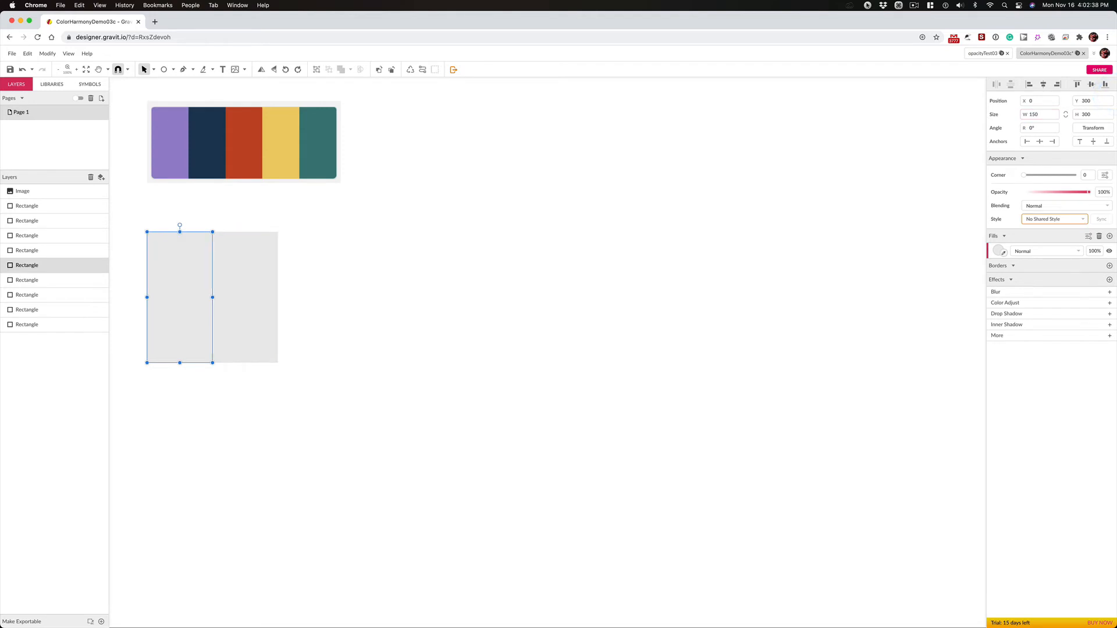
- Set the width of the sixth stacked grey rectangle to 180 pixels and of the seventh to 210 pixels
click(261, 254)
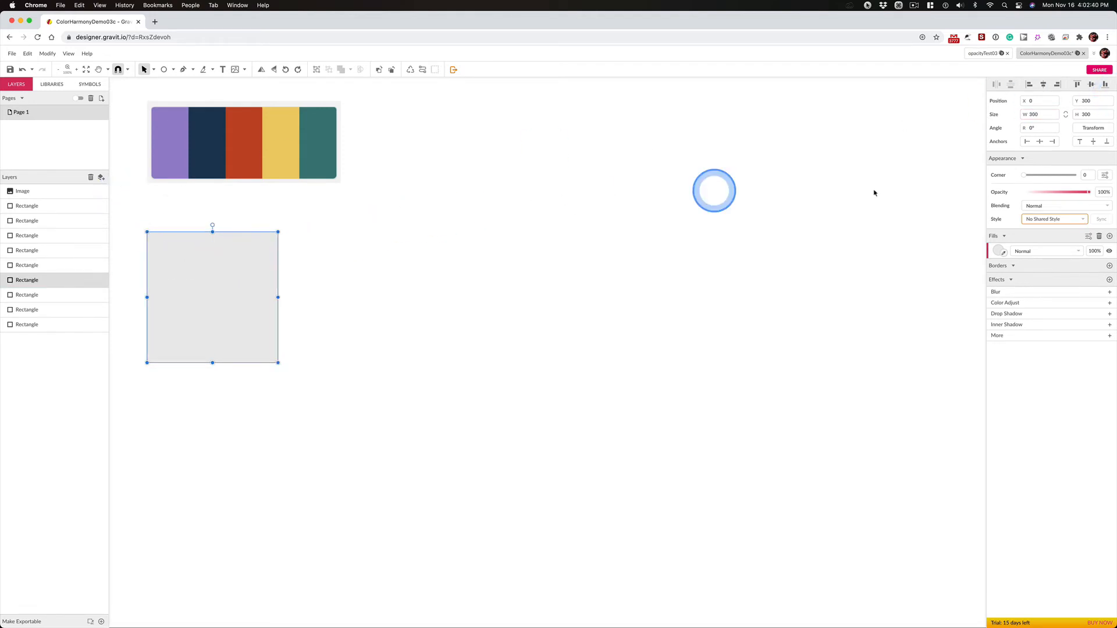
click(1039, 115)
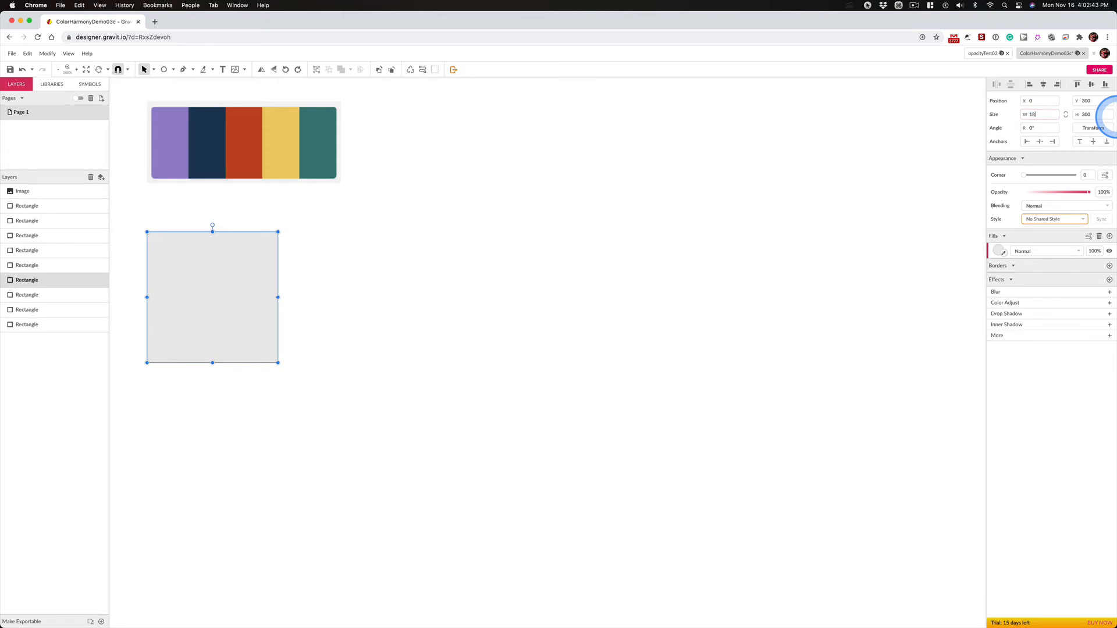
key(Return)
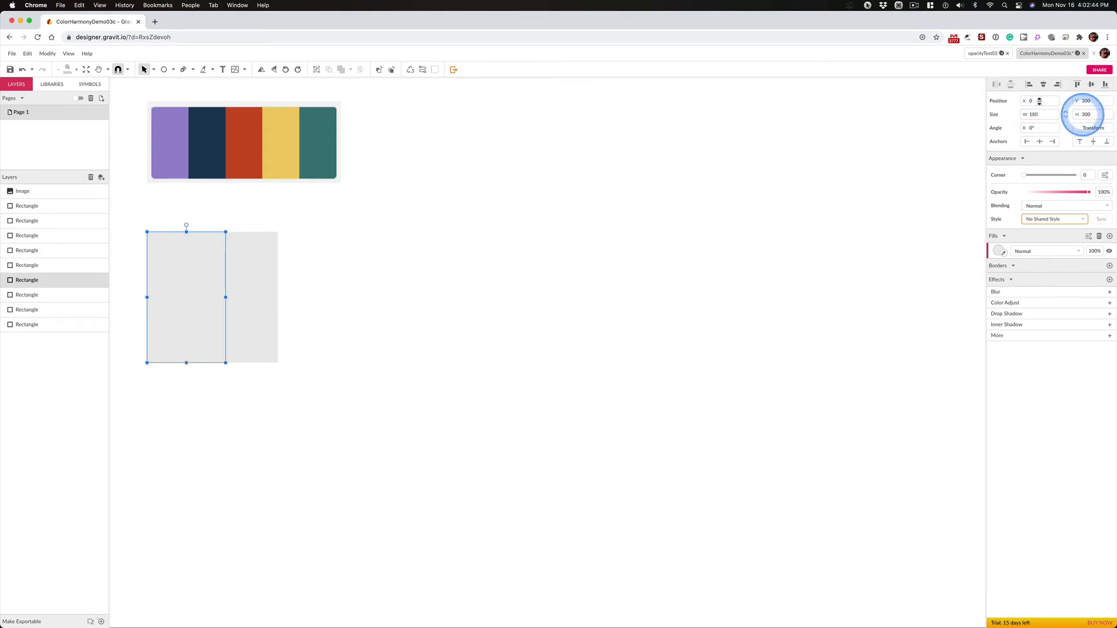
click(268, 273)
click(1026, 114)
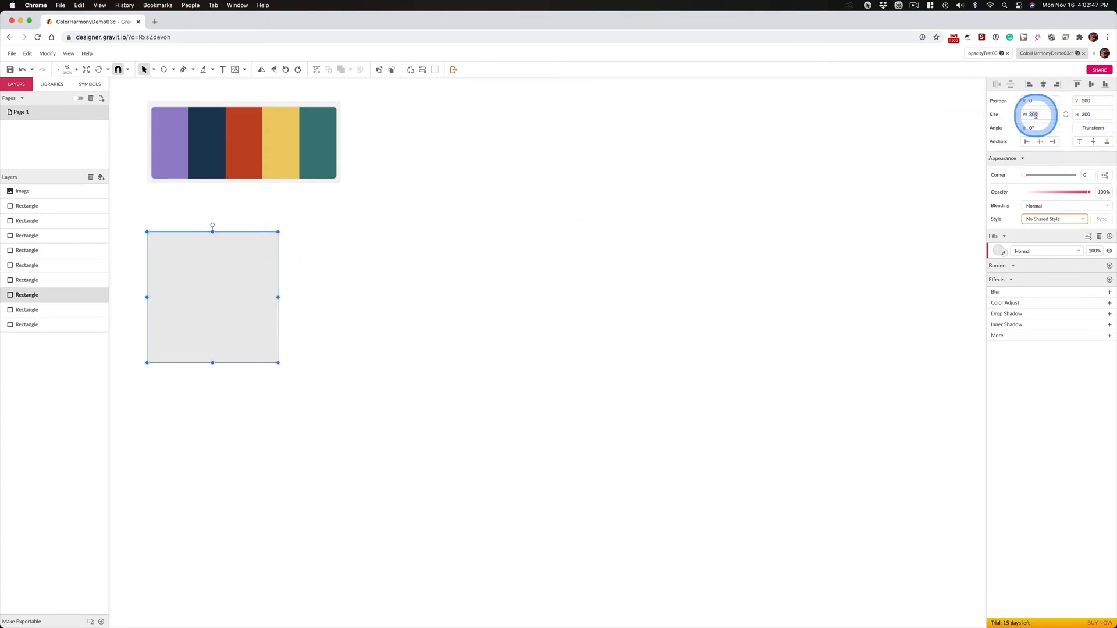
text(210)
key(Return)
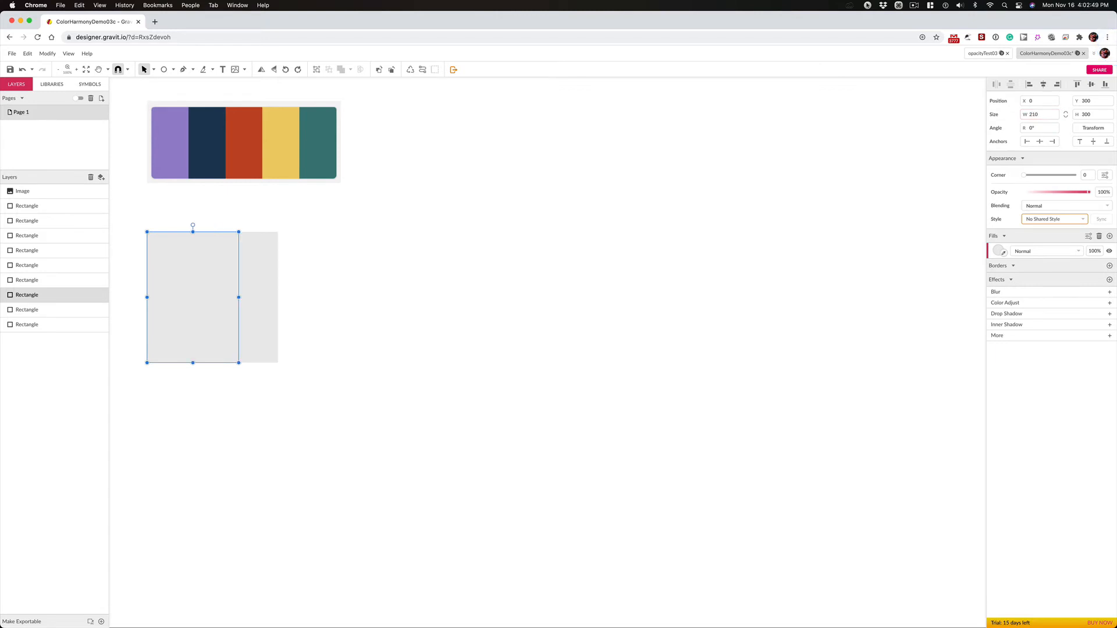
- Set the width of the eighth stacked grey rectangle to 240 pixels and of the last one to 270 pixels
click(262, 245)
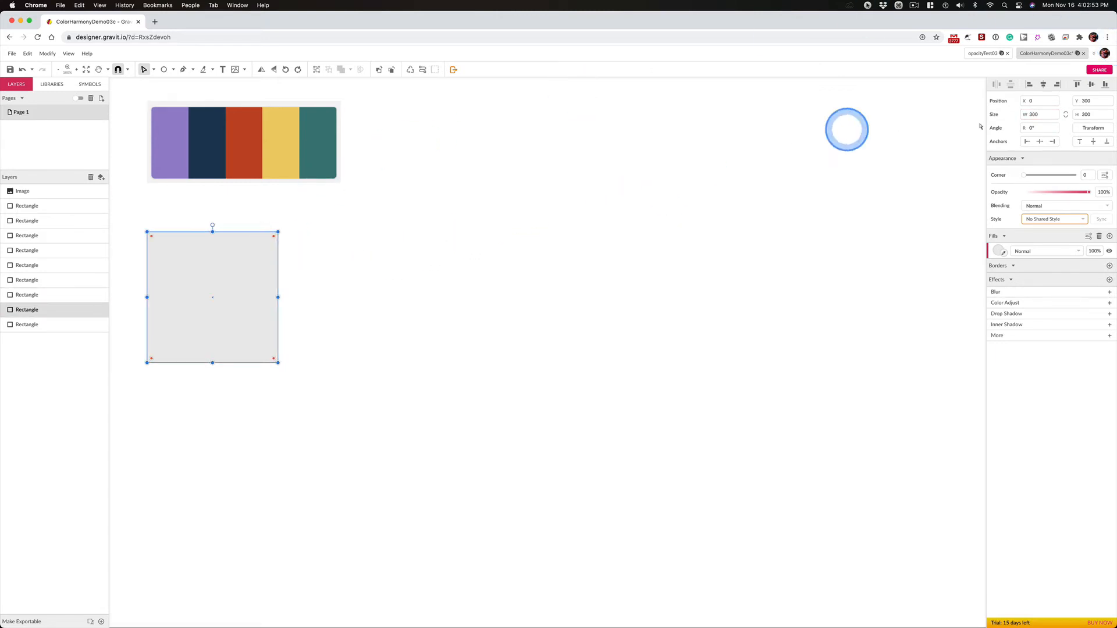
click(1031, 114)
text(3)
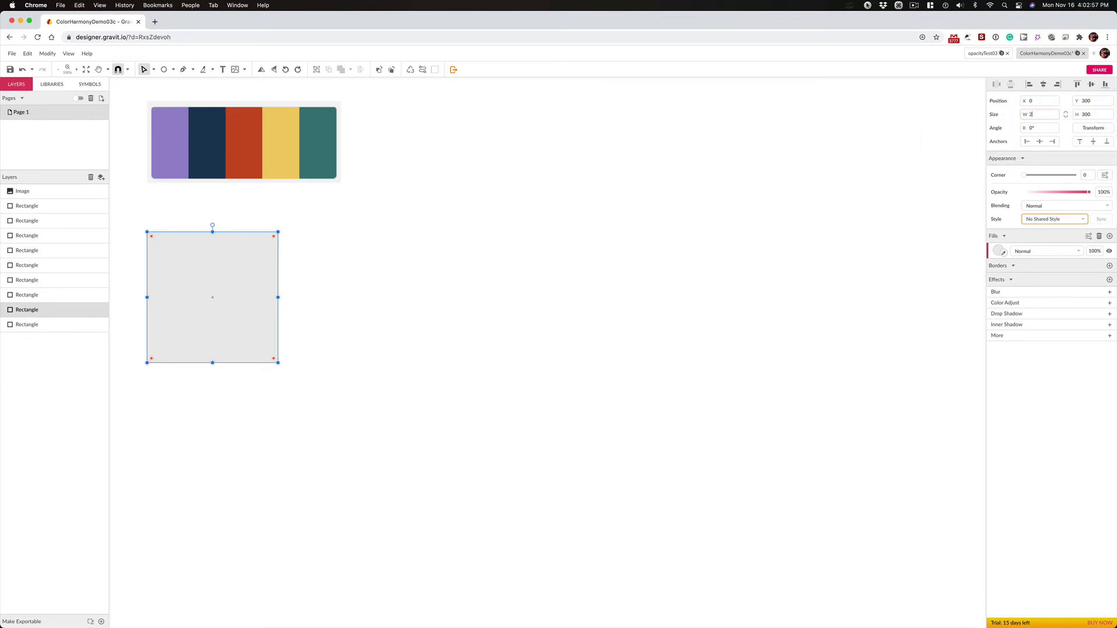
key(Return)
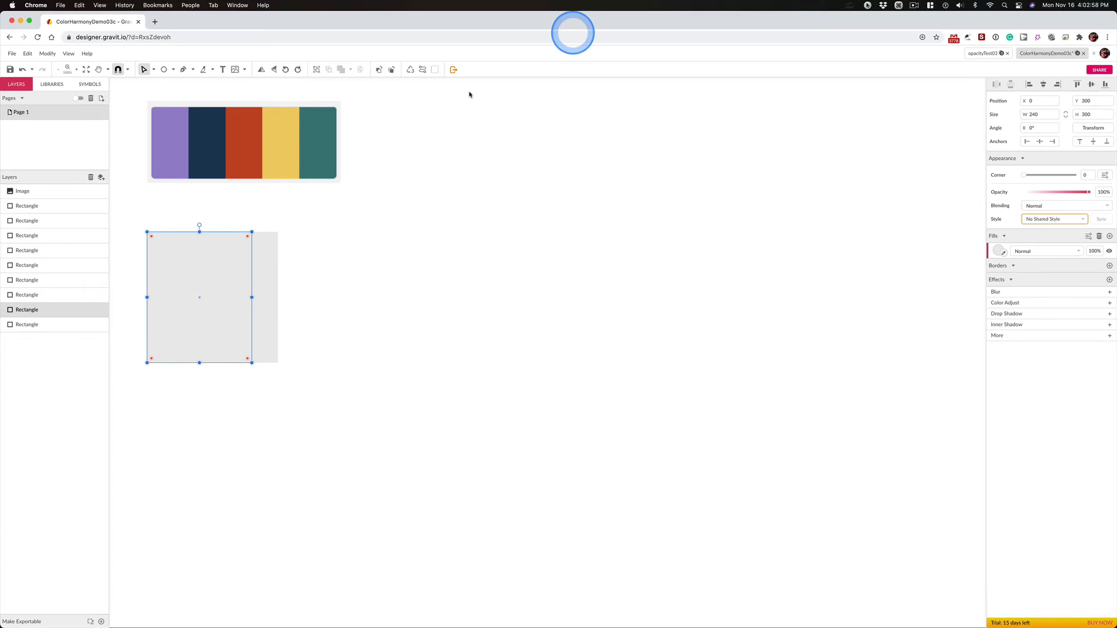
click(269, 261)
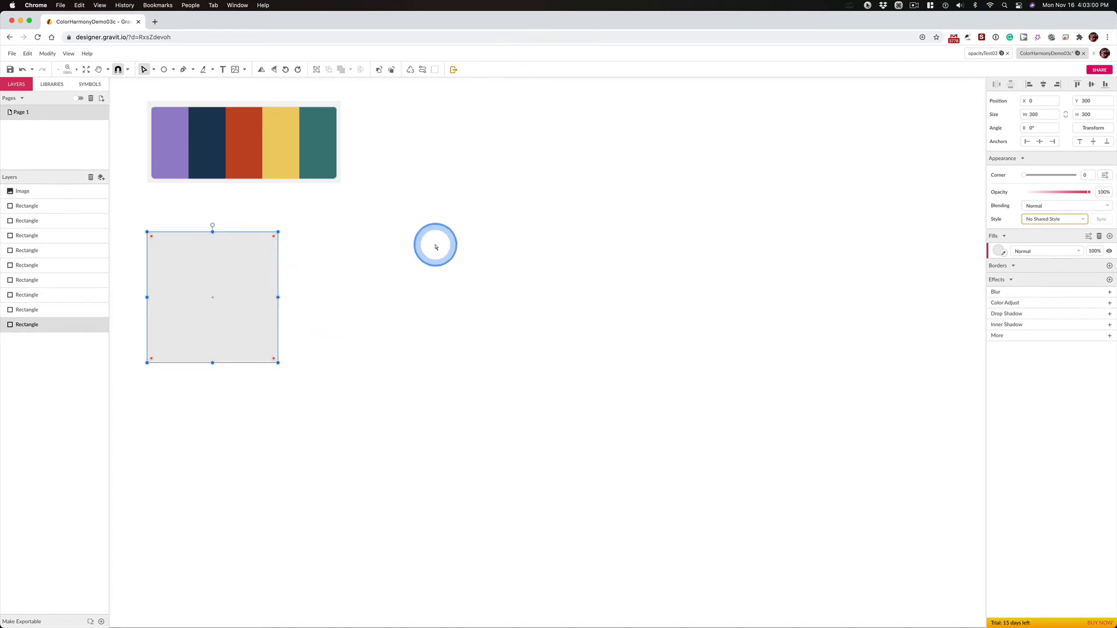
click(1034, 115)
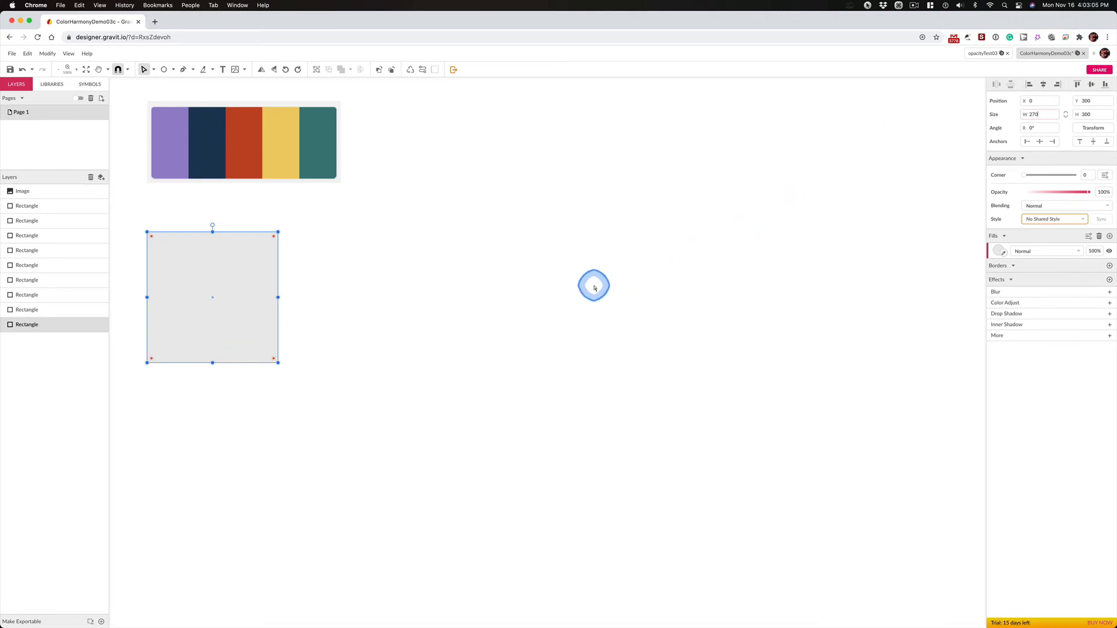
- Switch from the Subselect tool to the Pointer tool and select all nine stacked grey rectangles together
drag(372, 289, 135, 306)
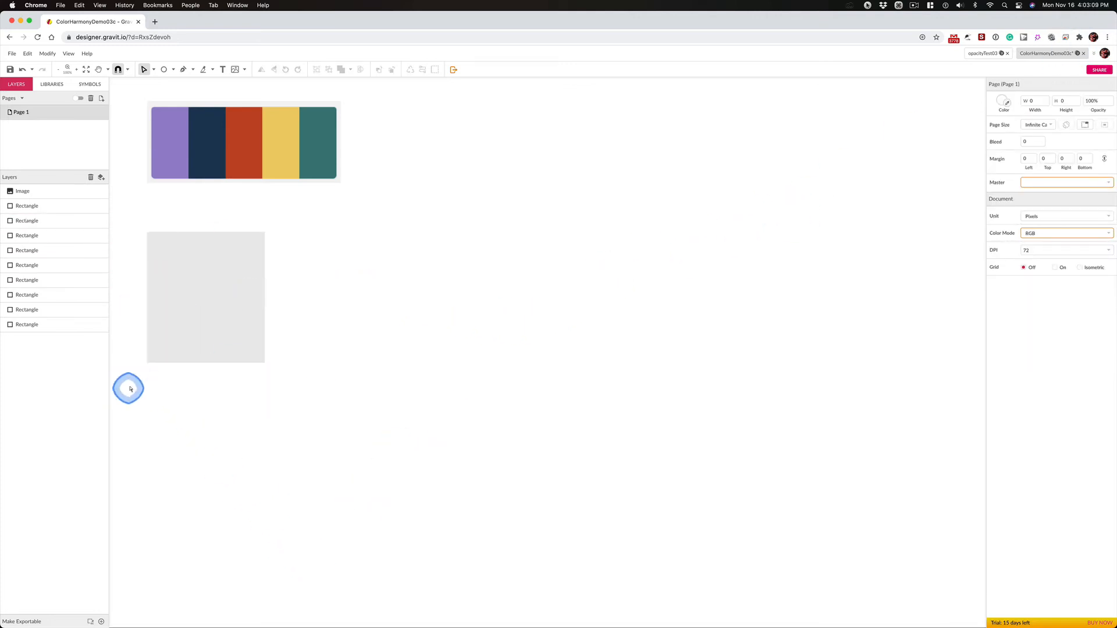
drag(127, 386, 326, 258)
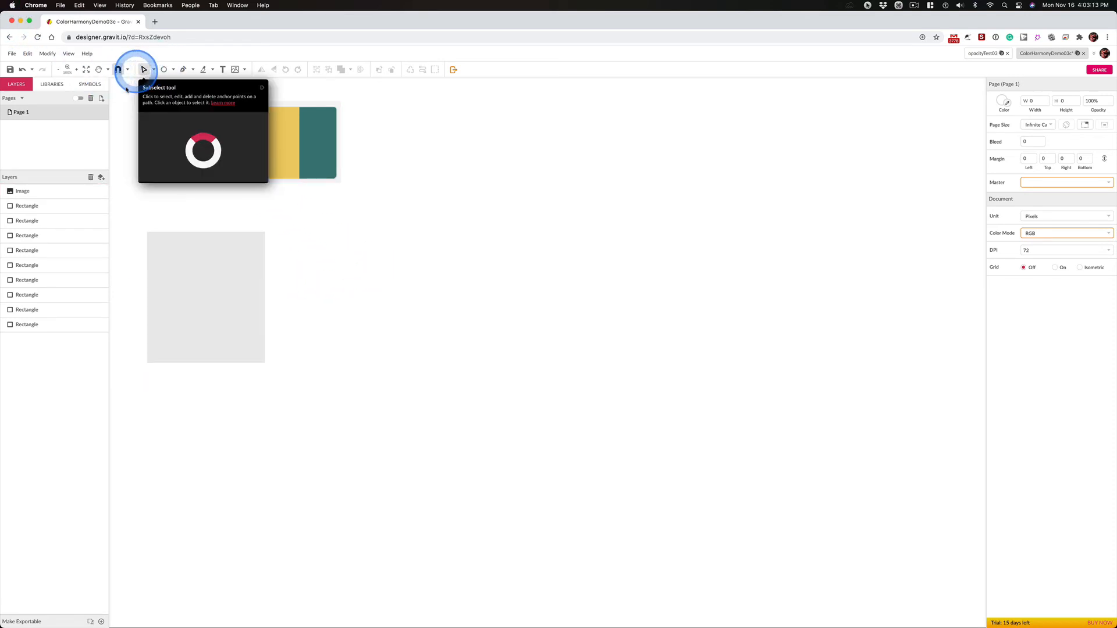
click(155, 70)
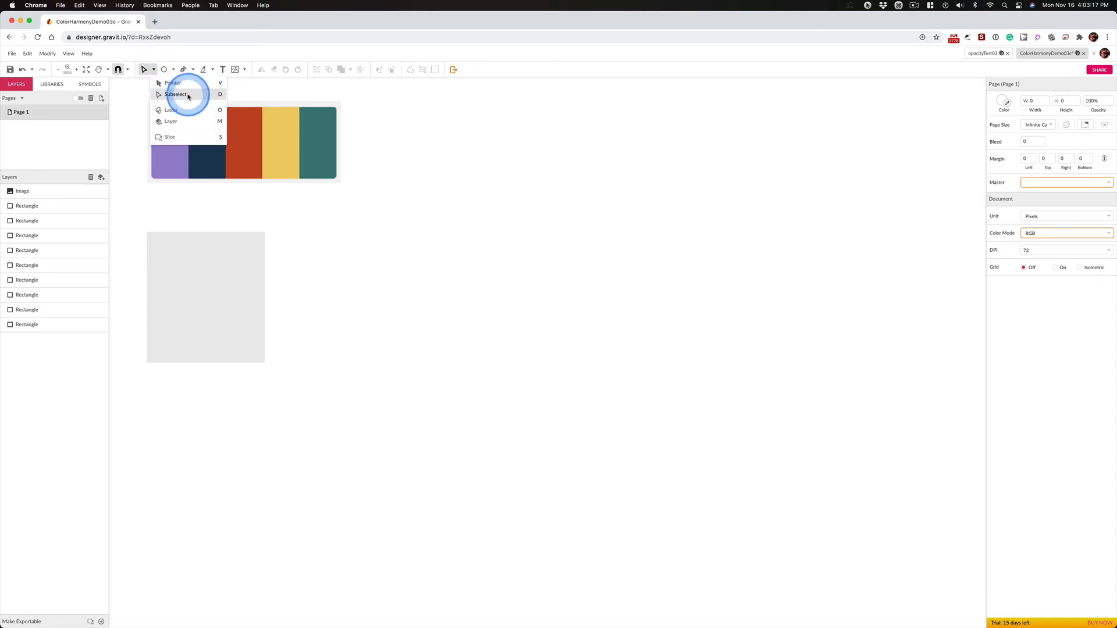
click(171, 84)
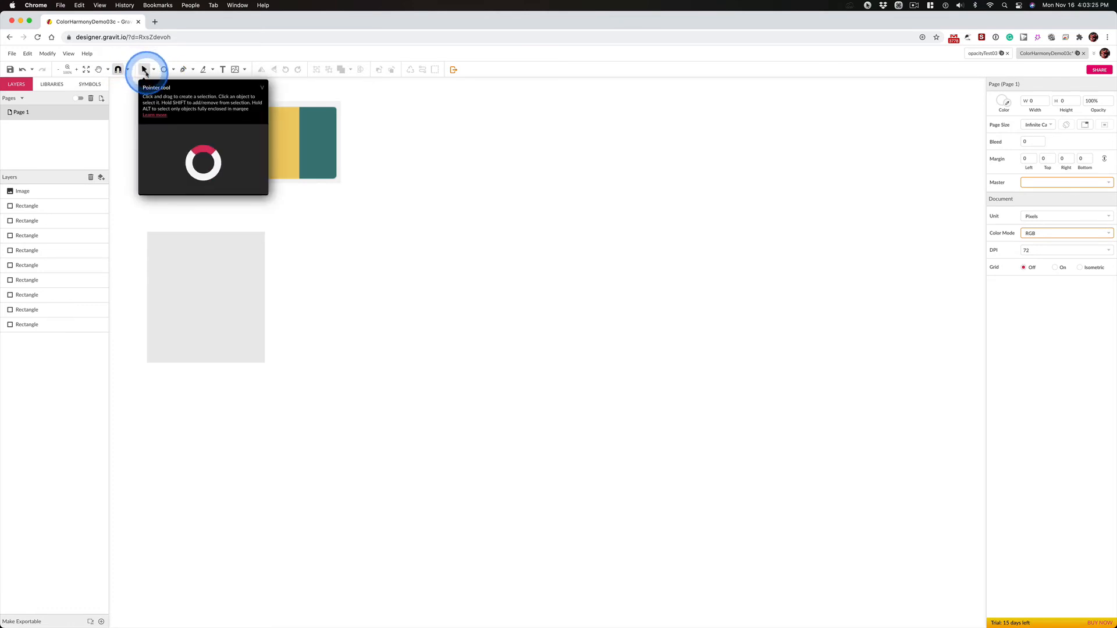
drag(137, 218, 300, 386)
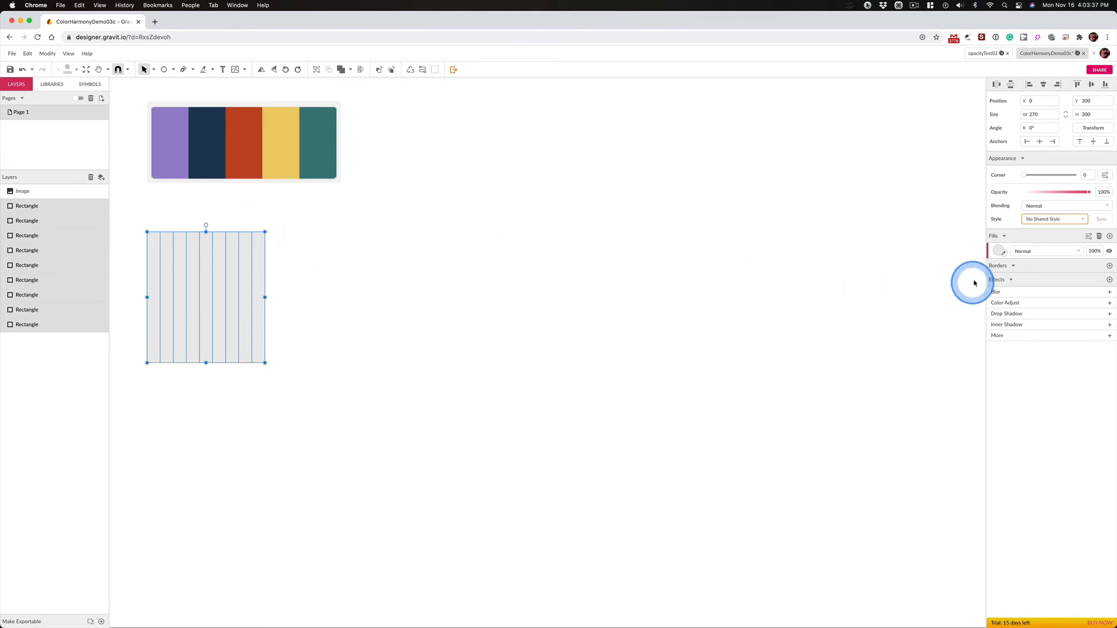
- Fill the selected rectangles with purple sampled from the palette image and set their fill opacity to 20%
click(1004, 255)
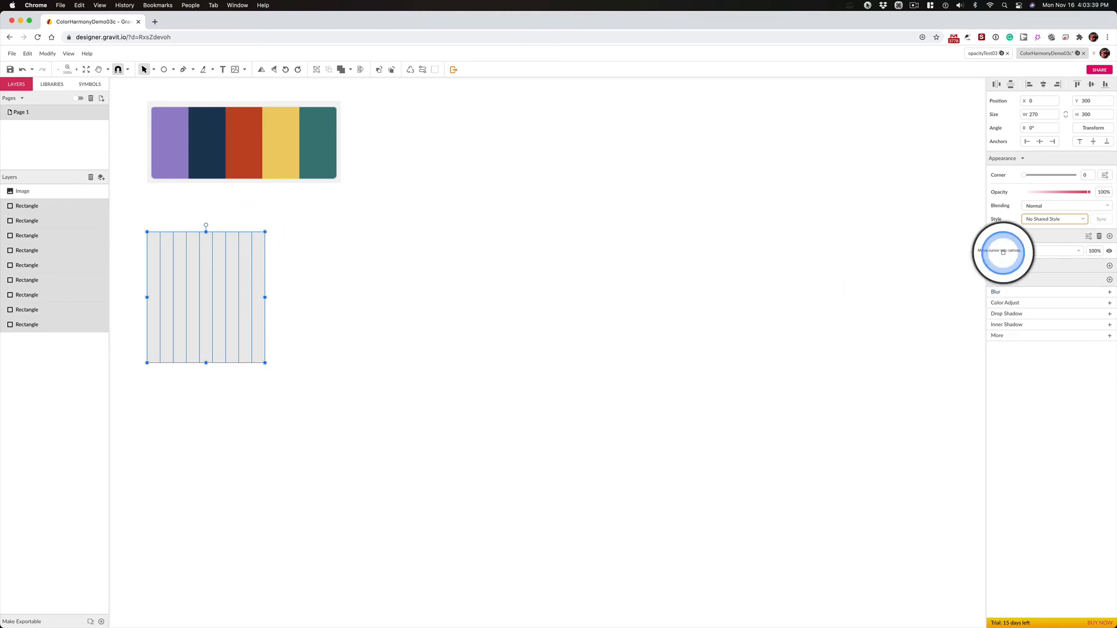
click(174, 142)
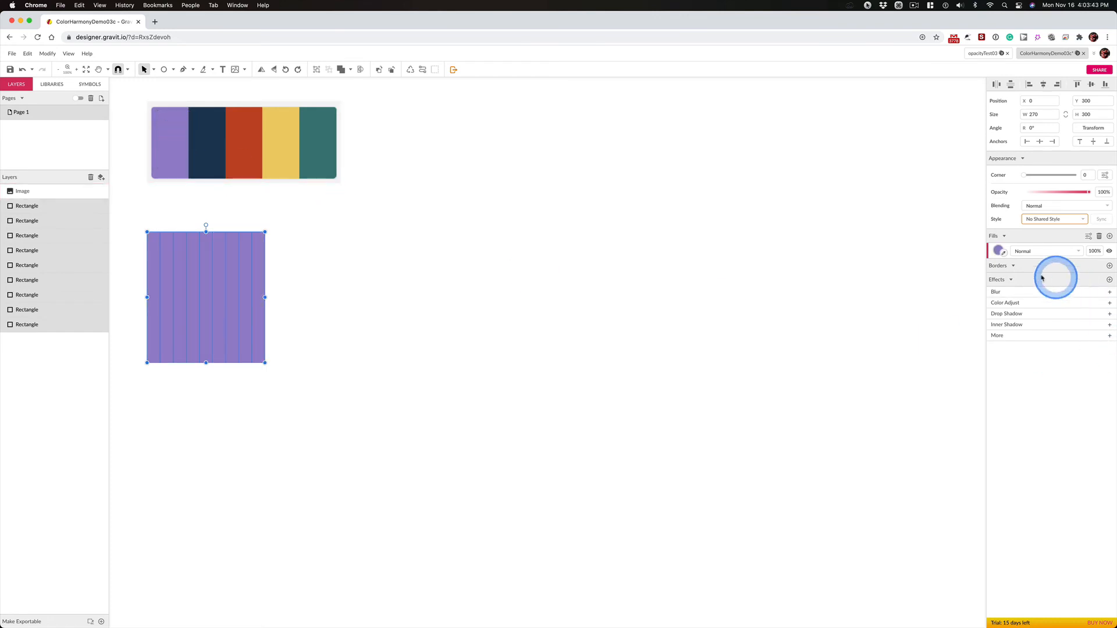
click(1095, 251)
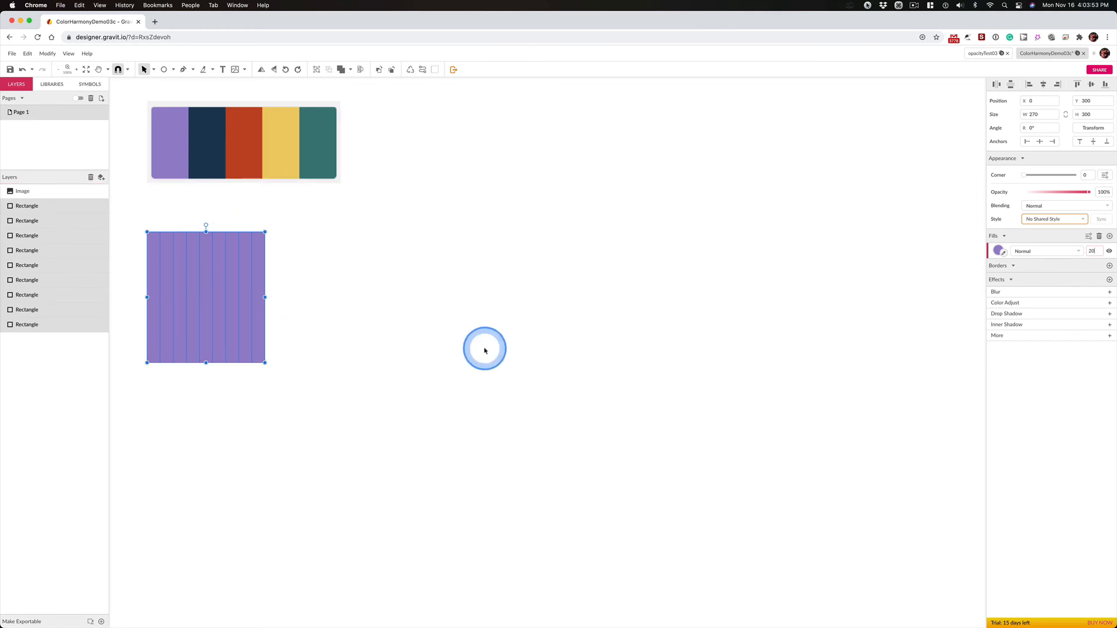
key(Return)
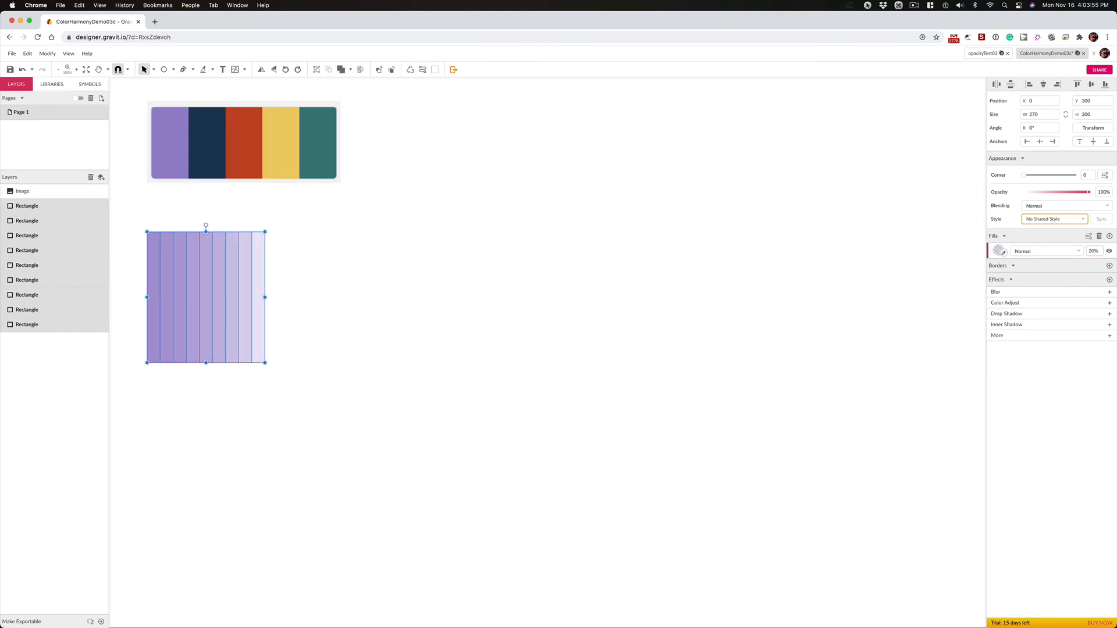
- Deselect the rectangles and zoom in on the purple stack to examine its tint bands
click(436, 371)
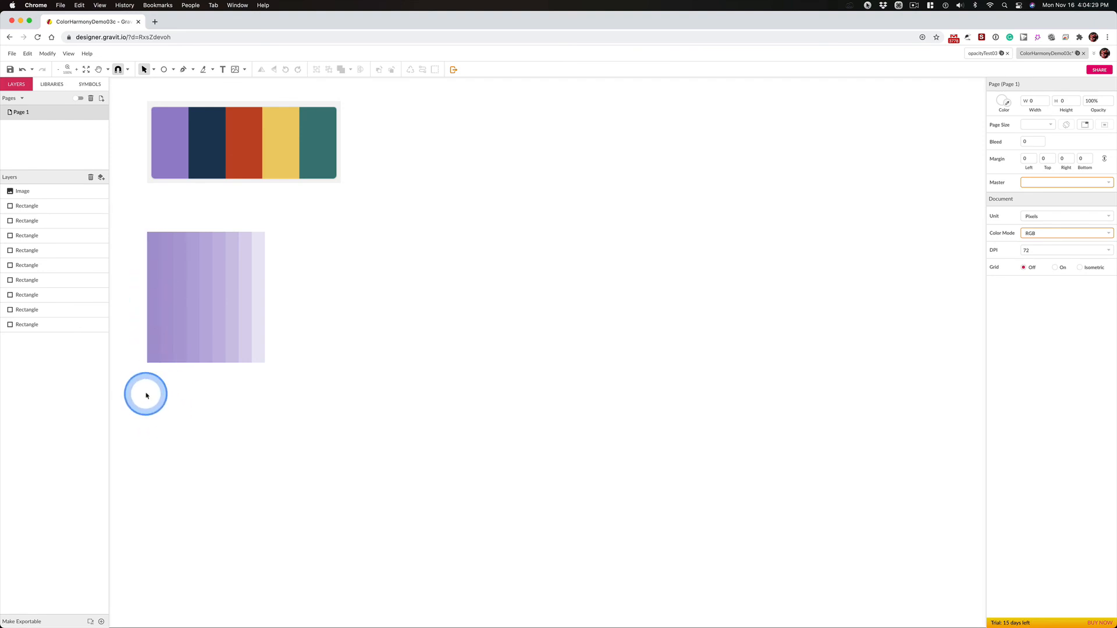
key(super+space)
drag(139, 222, 291, 379)
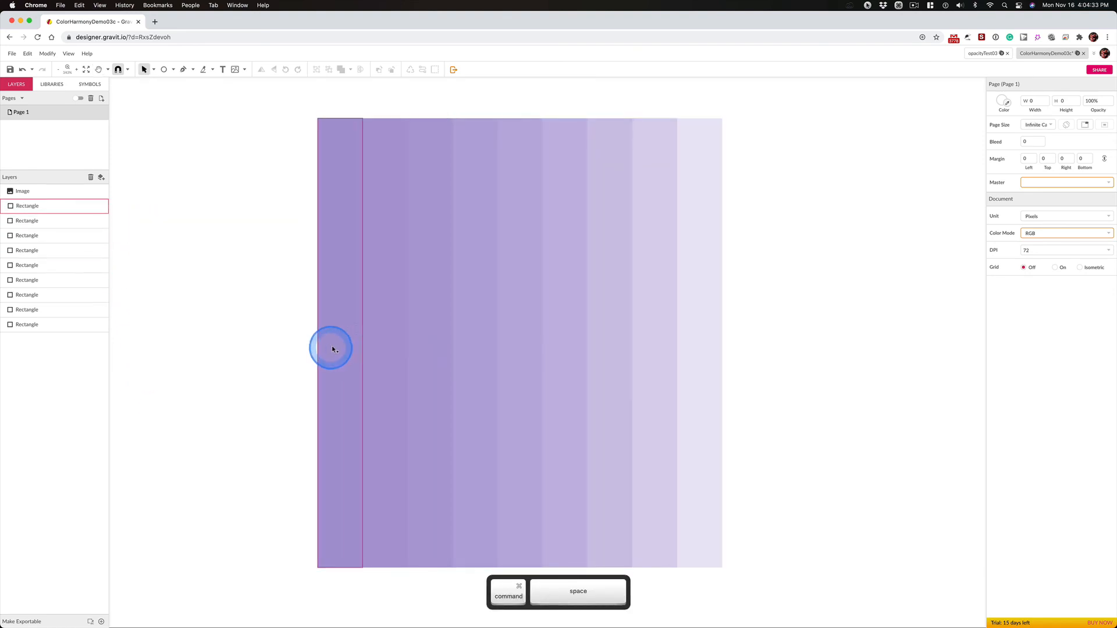